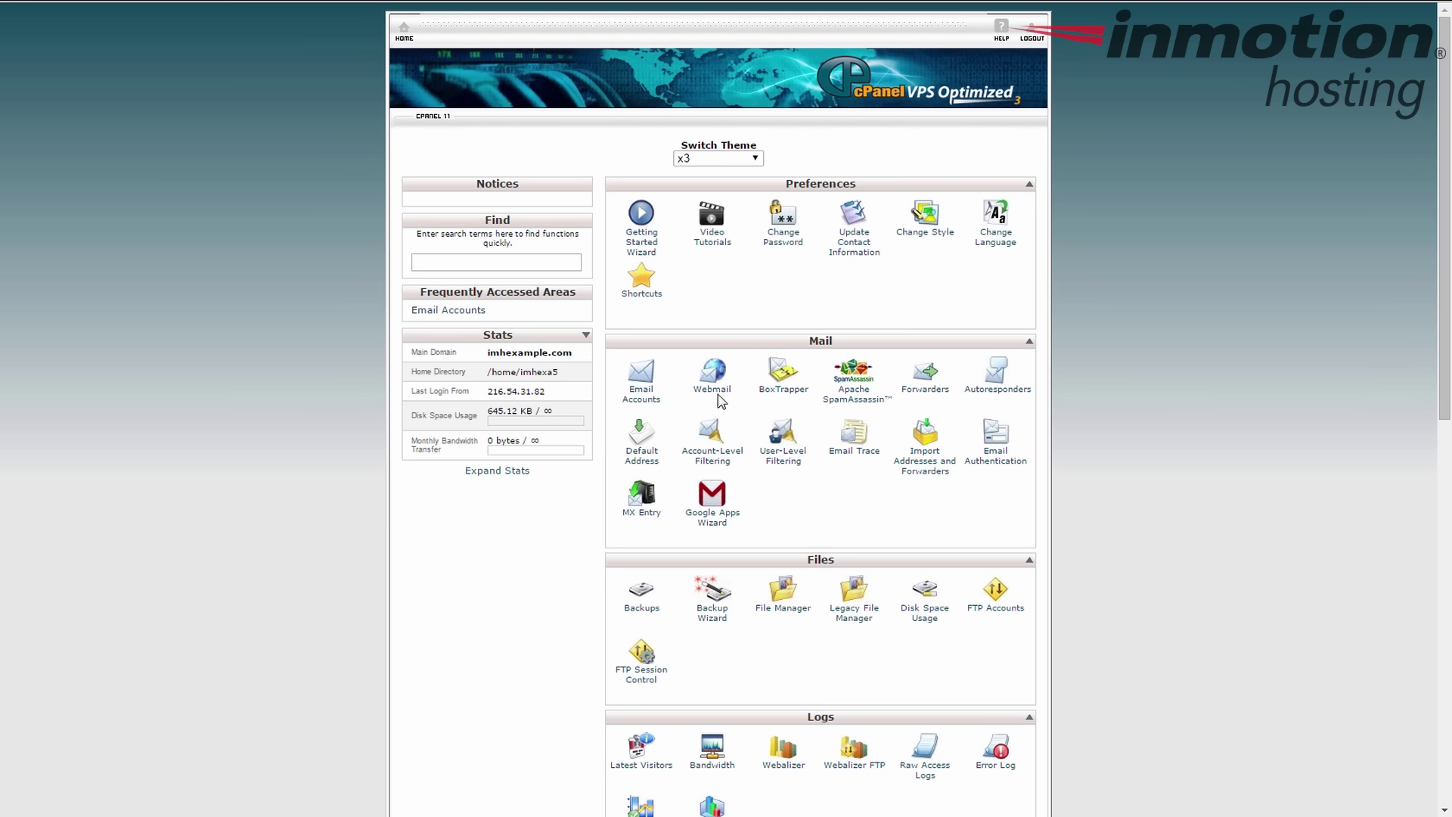
# - Open the Email Accounts page from cPanel's Mail section
pyautogui.click(644, 393)
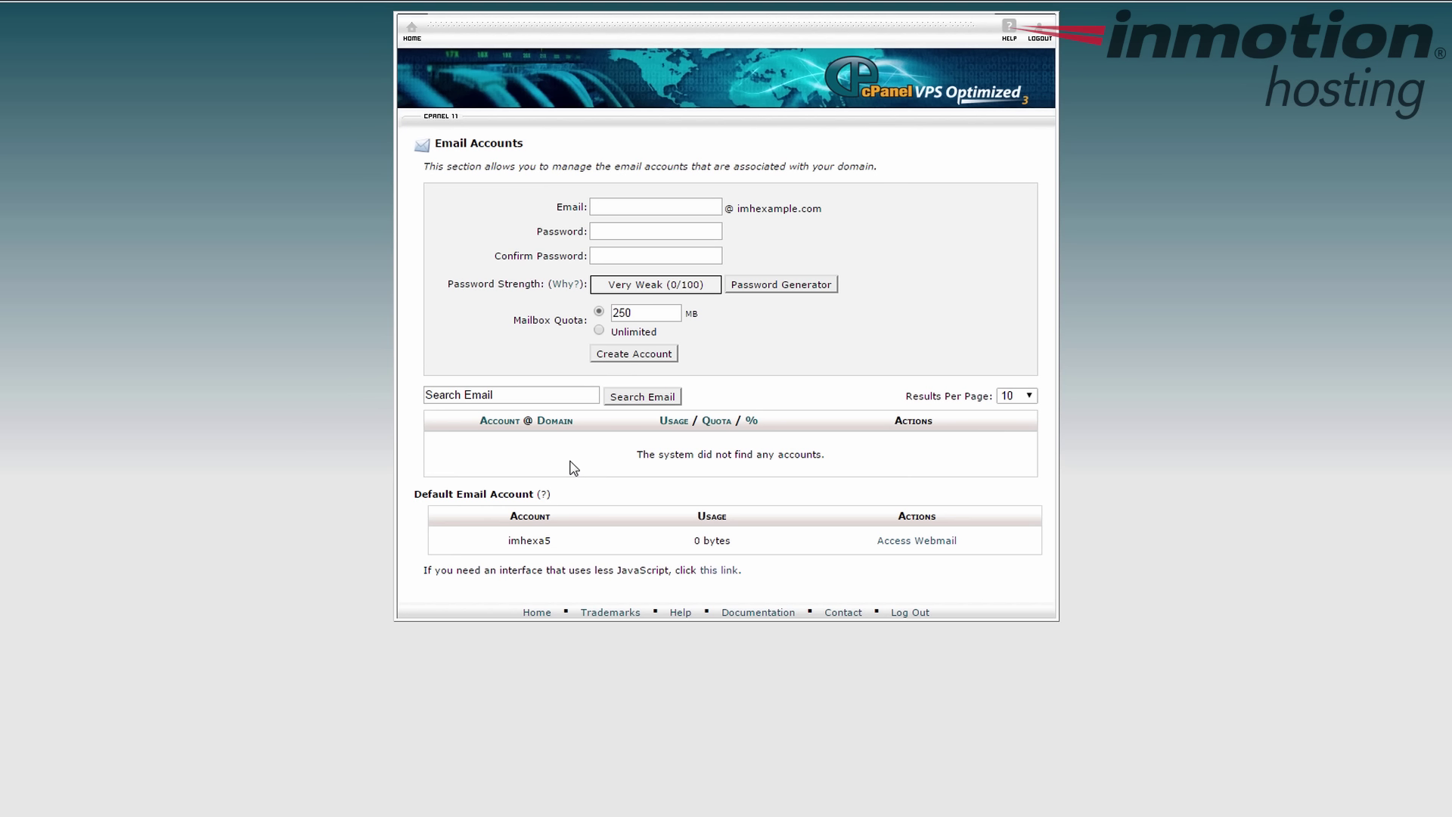
# - Name the new mailbox 'test' and enter its password
pyautogui.click(695, 207)
pyautogui.write('test')
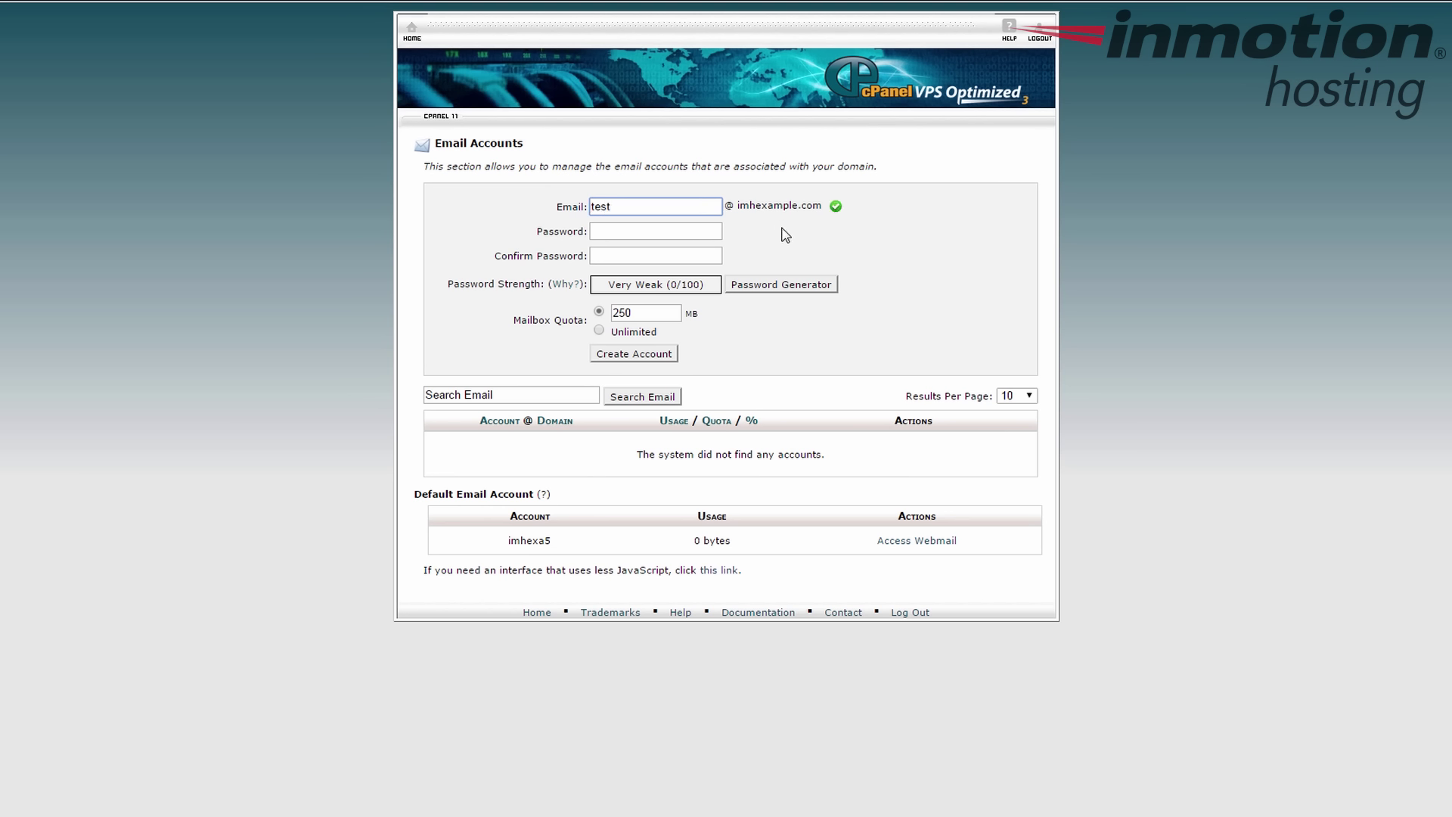
pyautogui.click(709, 232)
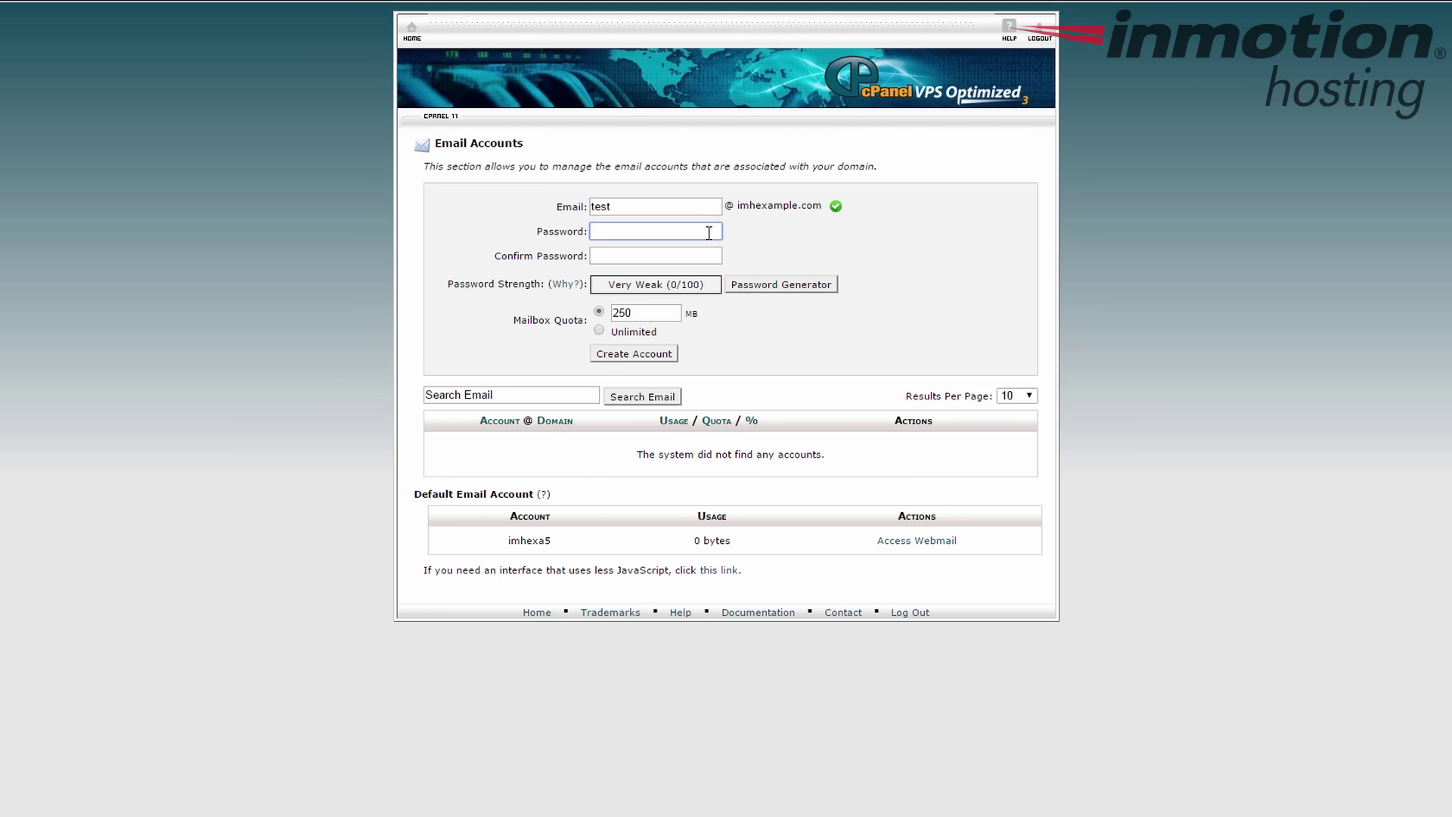
pyautogui.write('******')
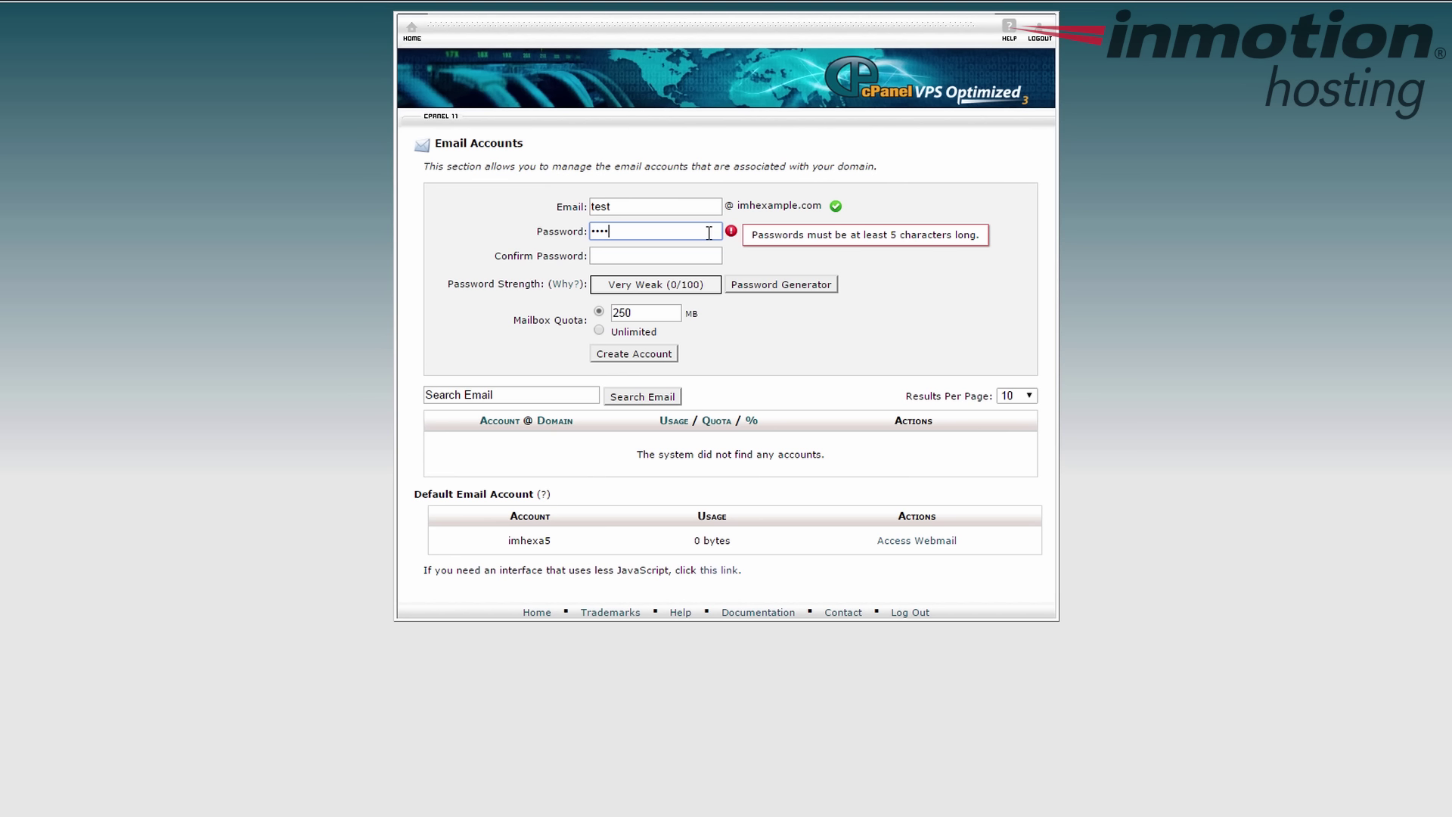
pyautogui.write('*****')
# - Fill in the password confirmation field, adjusting the password entry along the way
pyautogui.press('Tab')
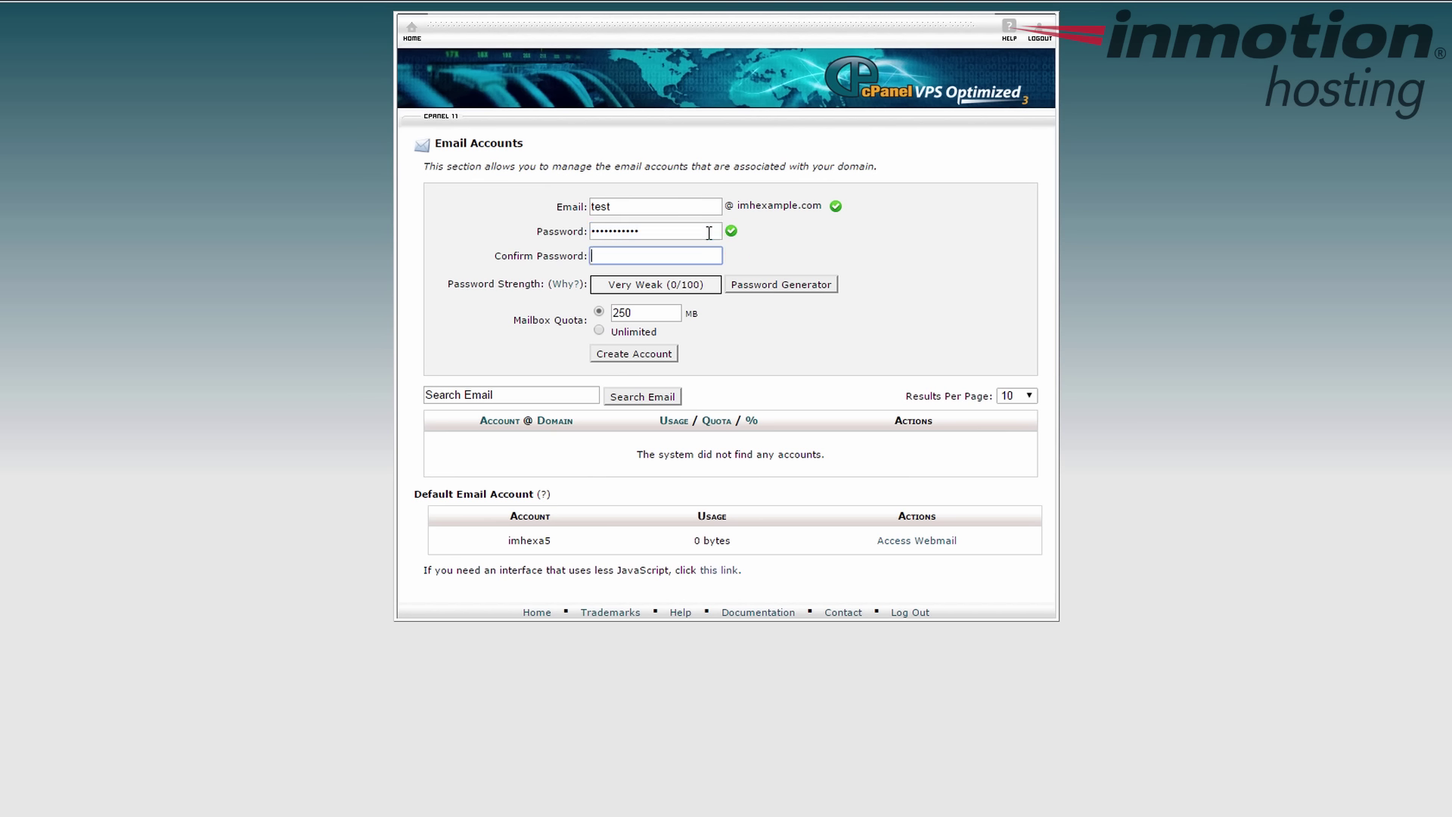
pyautogui.write('*********')
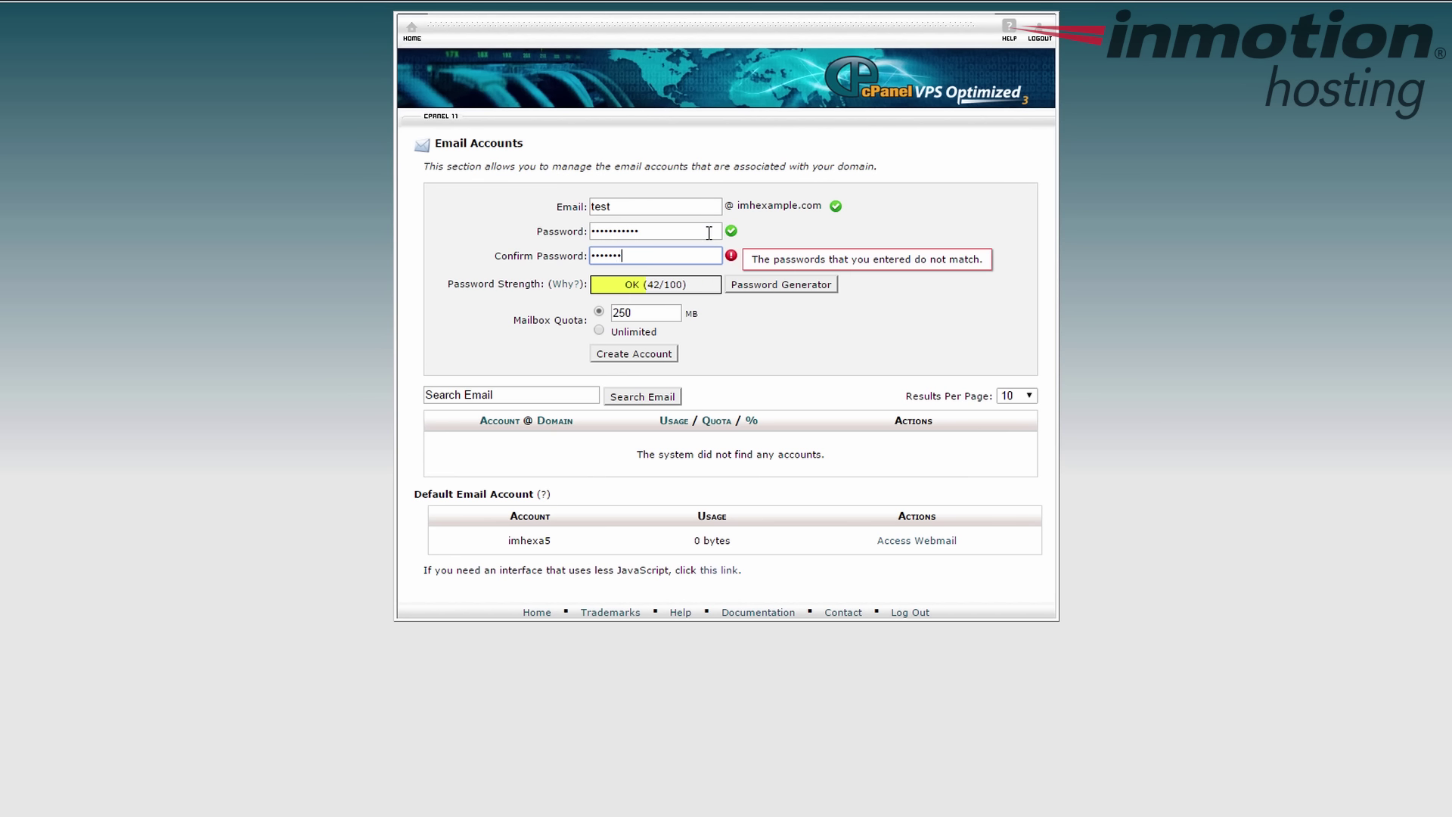
pyautogui.write('**')
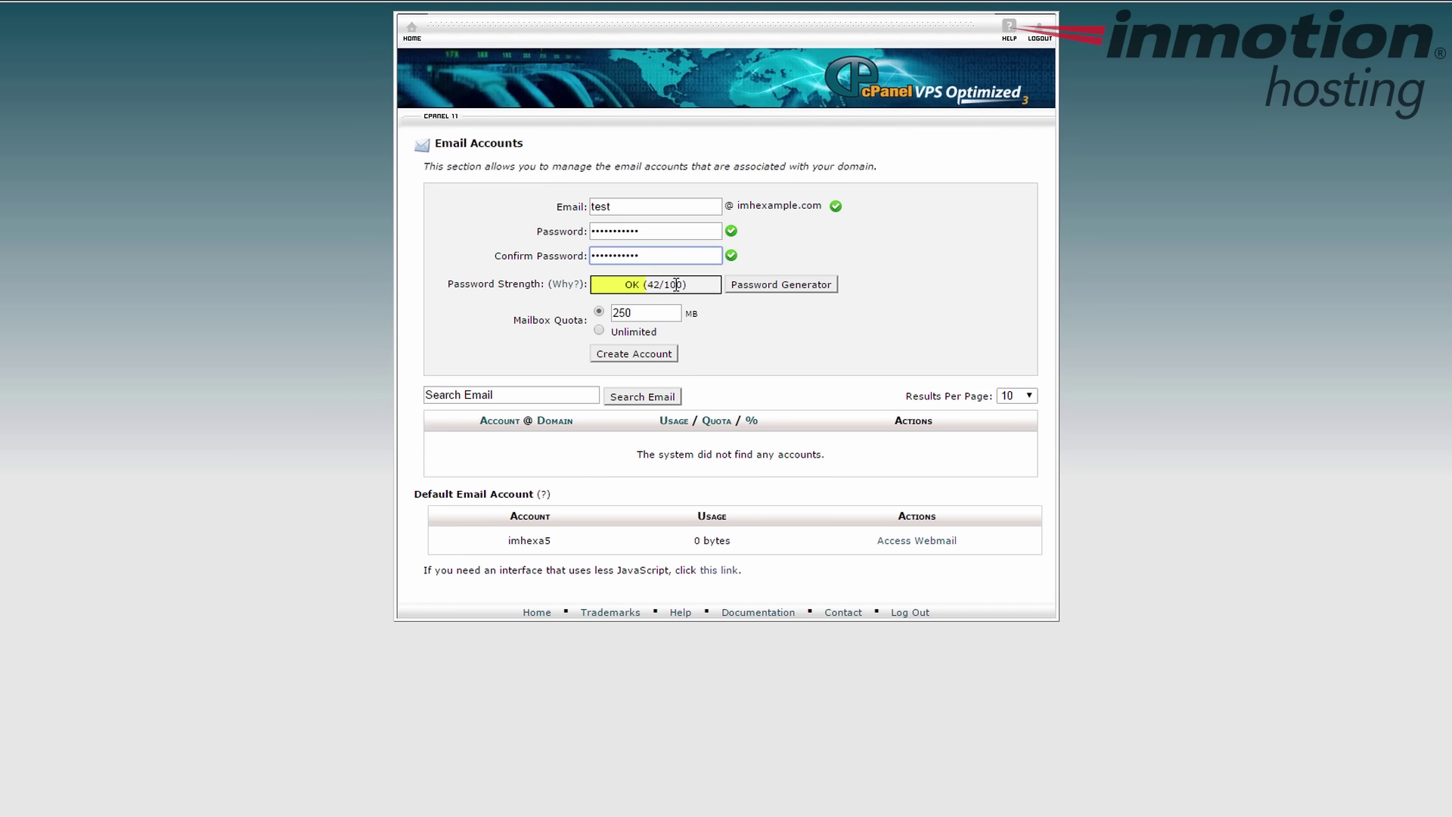
pyautogui.write('1')
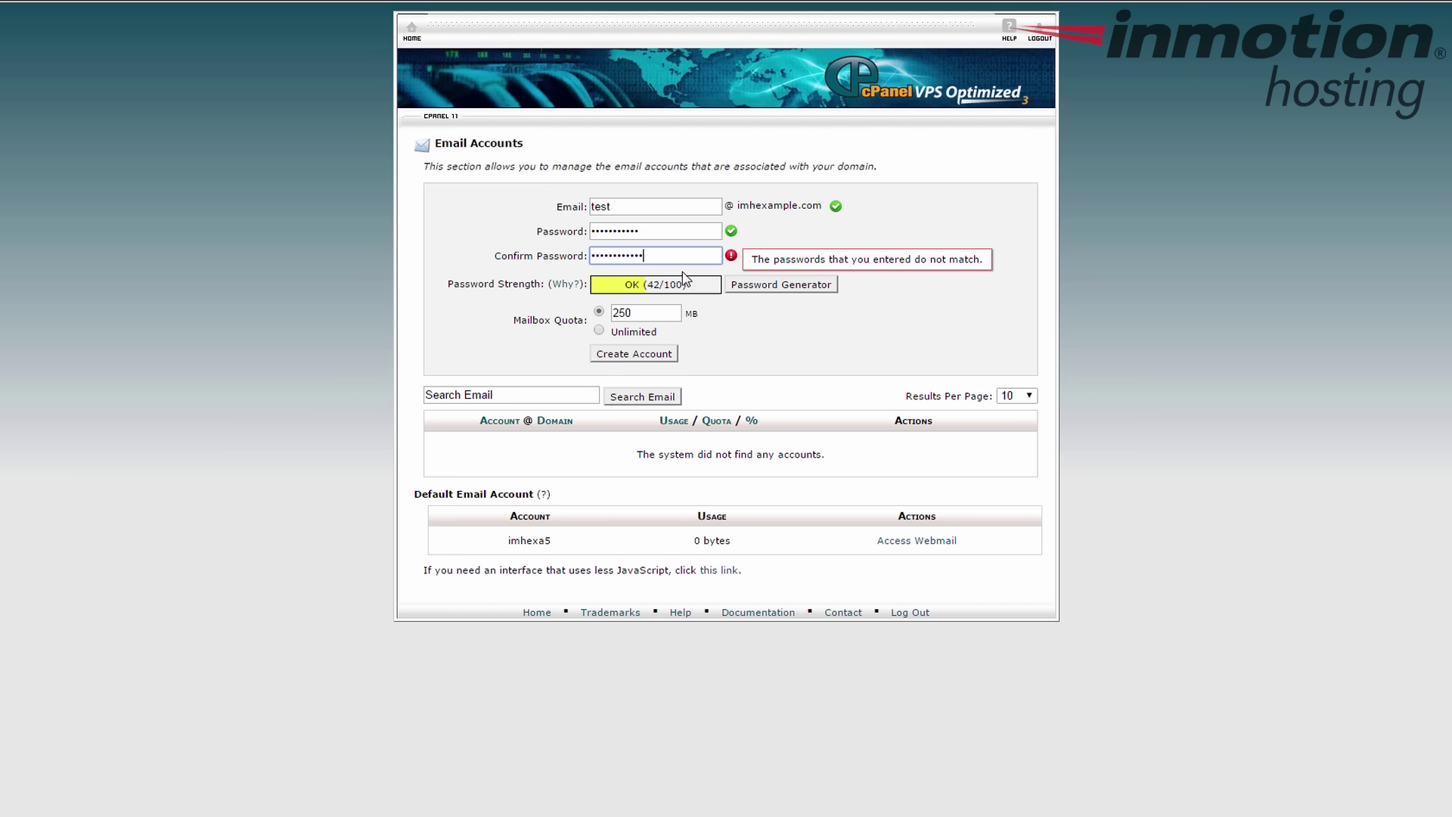
pyautogui.click(682, 236)
pyautogui.write('1')
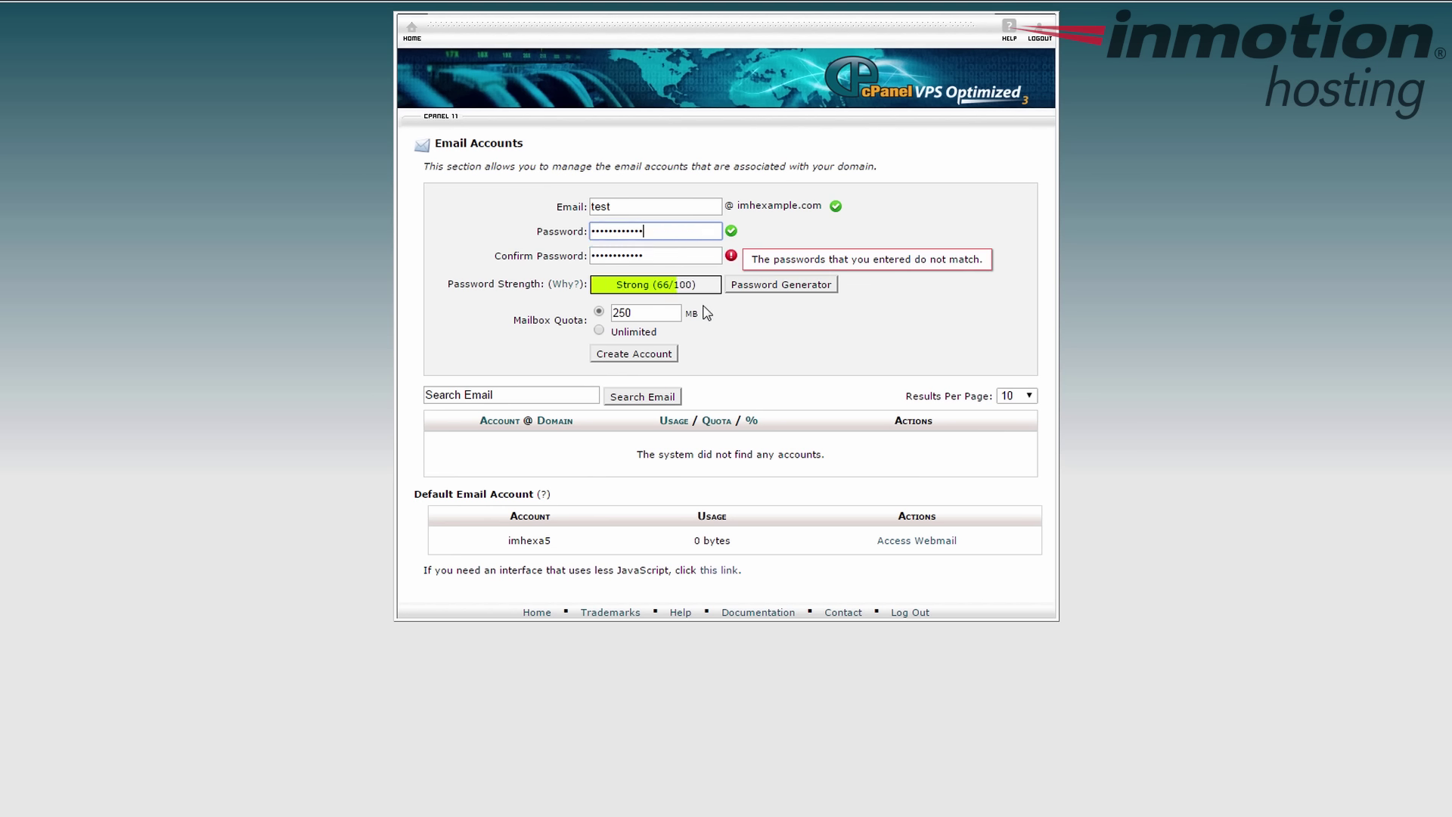
pyautogui.click(684, 254)
# - Cancel the Password Generator and retype the password so both entries match
pyautogui.click(813, 286)
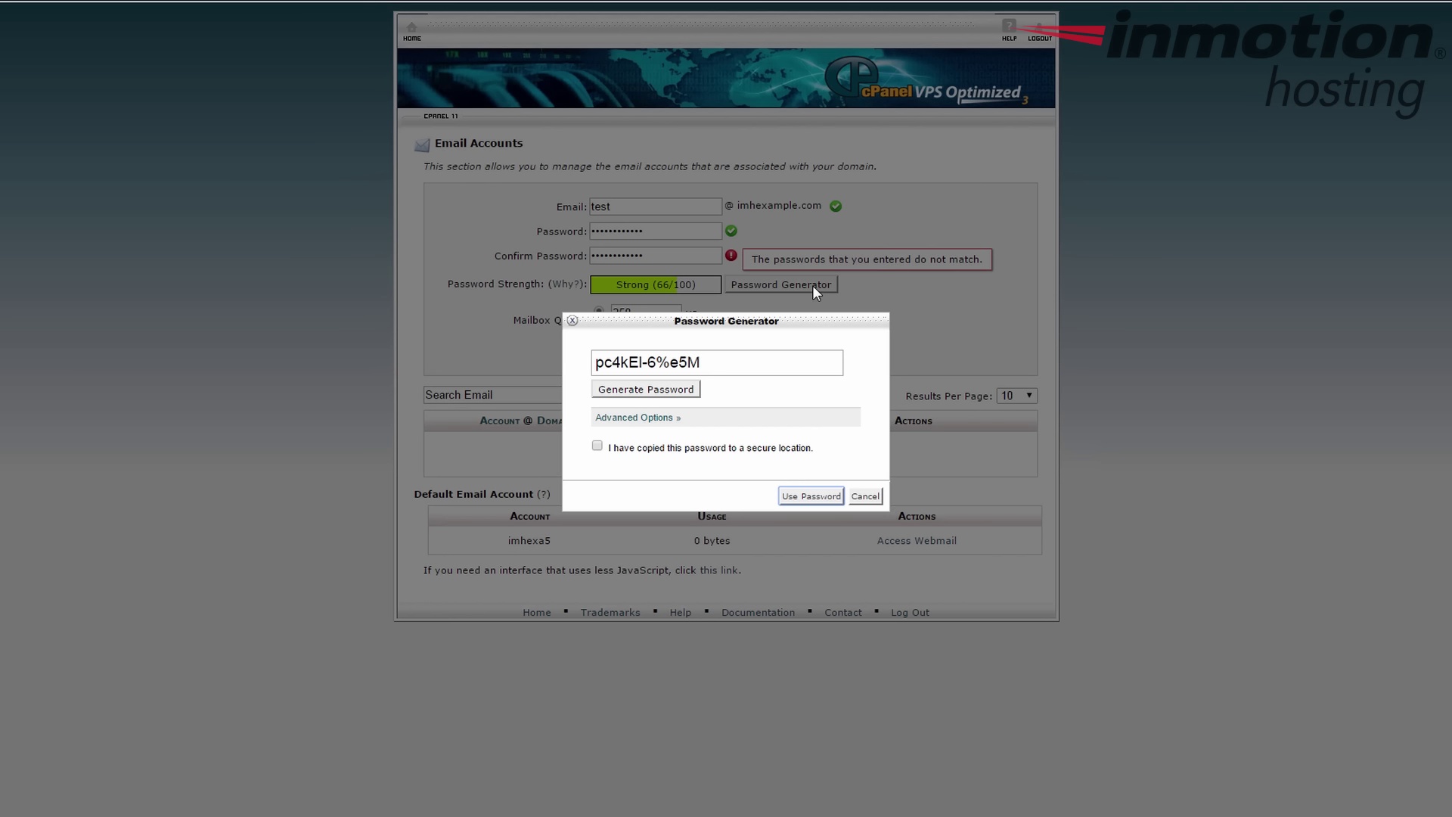
pyautogui.click(865, 496)
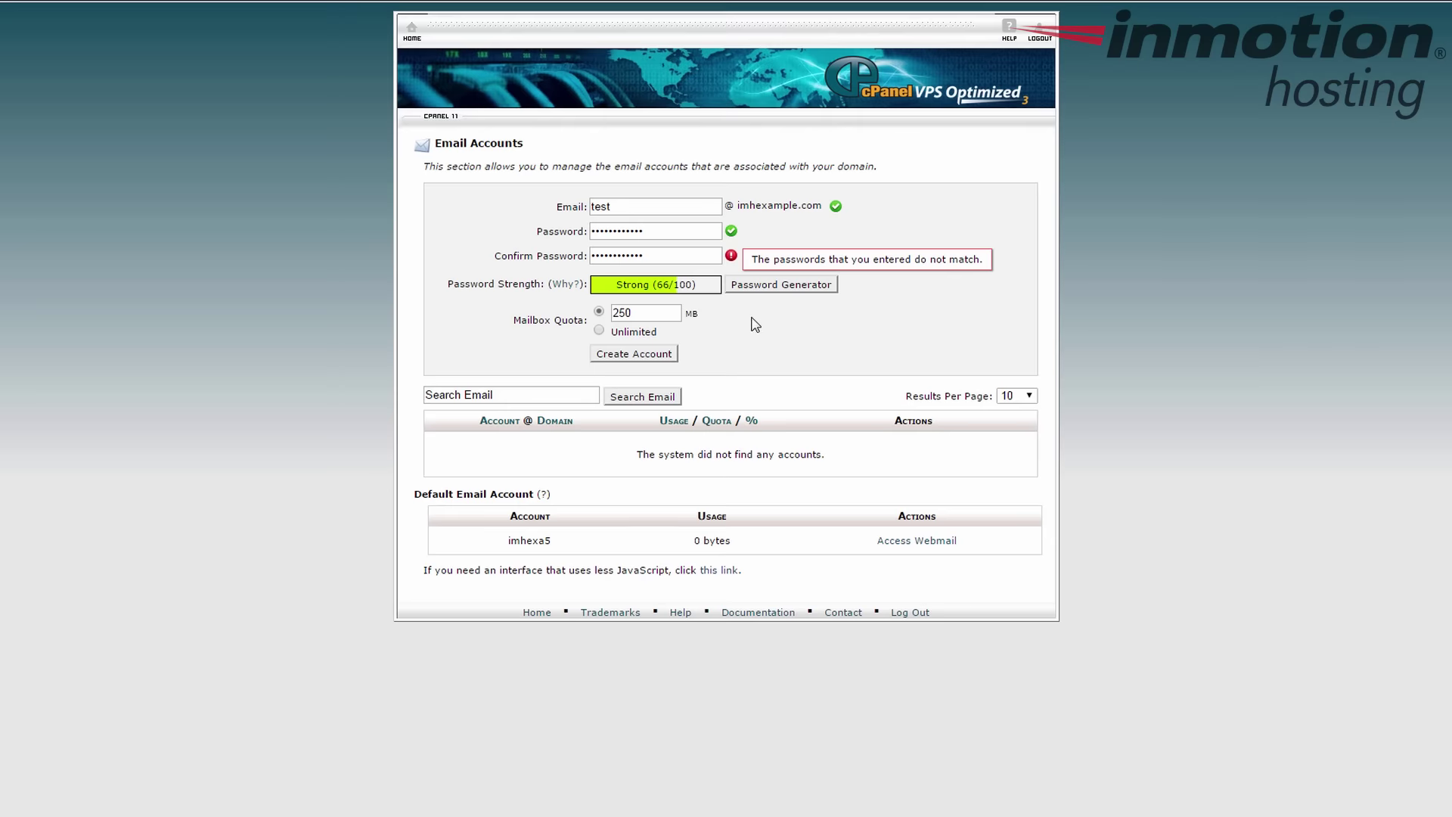
pyautogui.moveTo(692, 234); pyautogui.dragTo(580, 224)
pyautogui.write('abc')
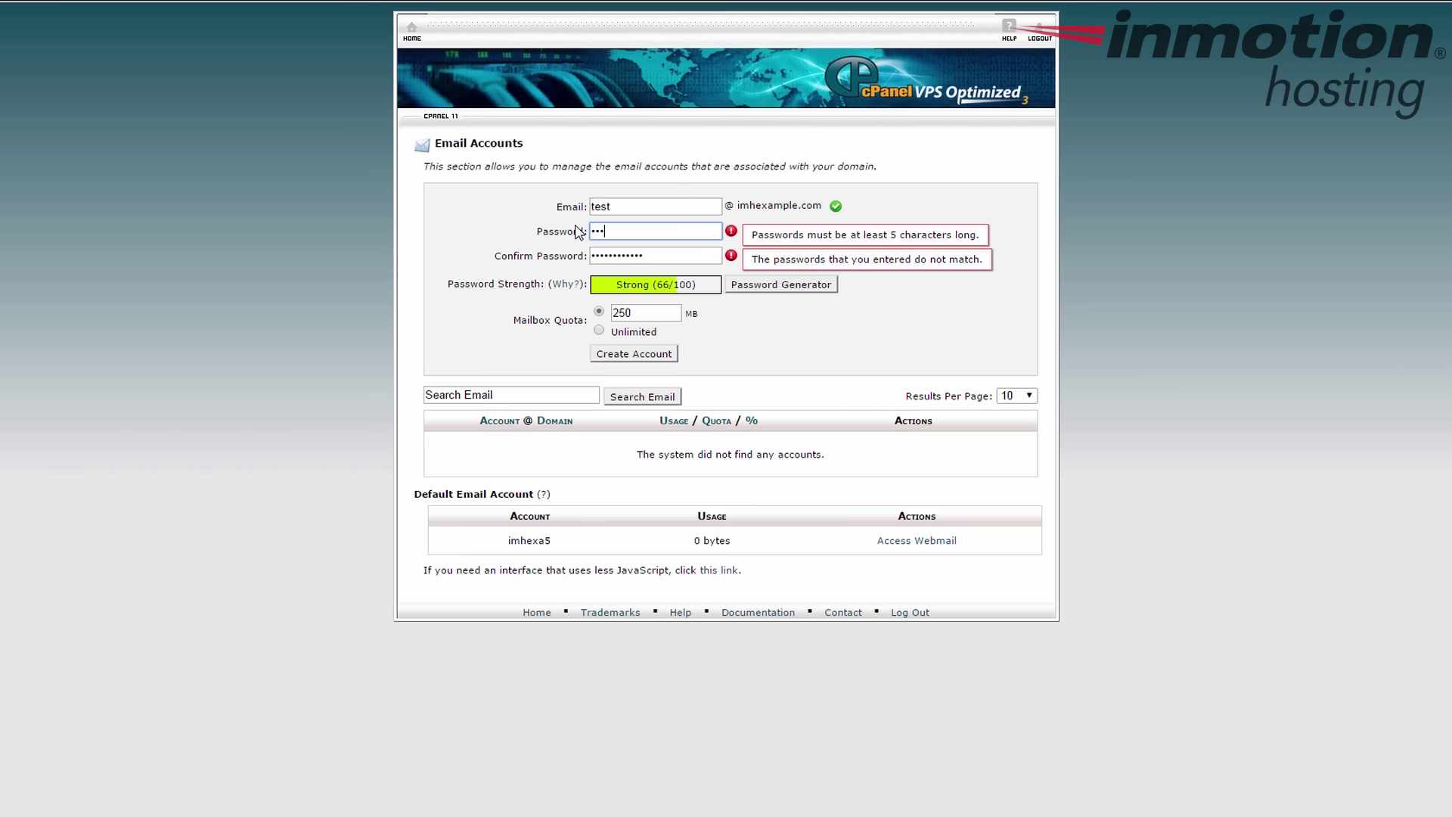
pyautogui.write('d1234567')
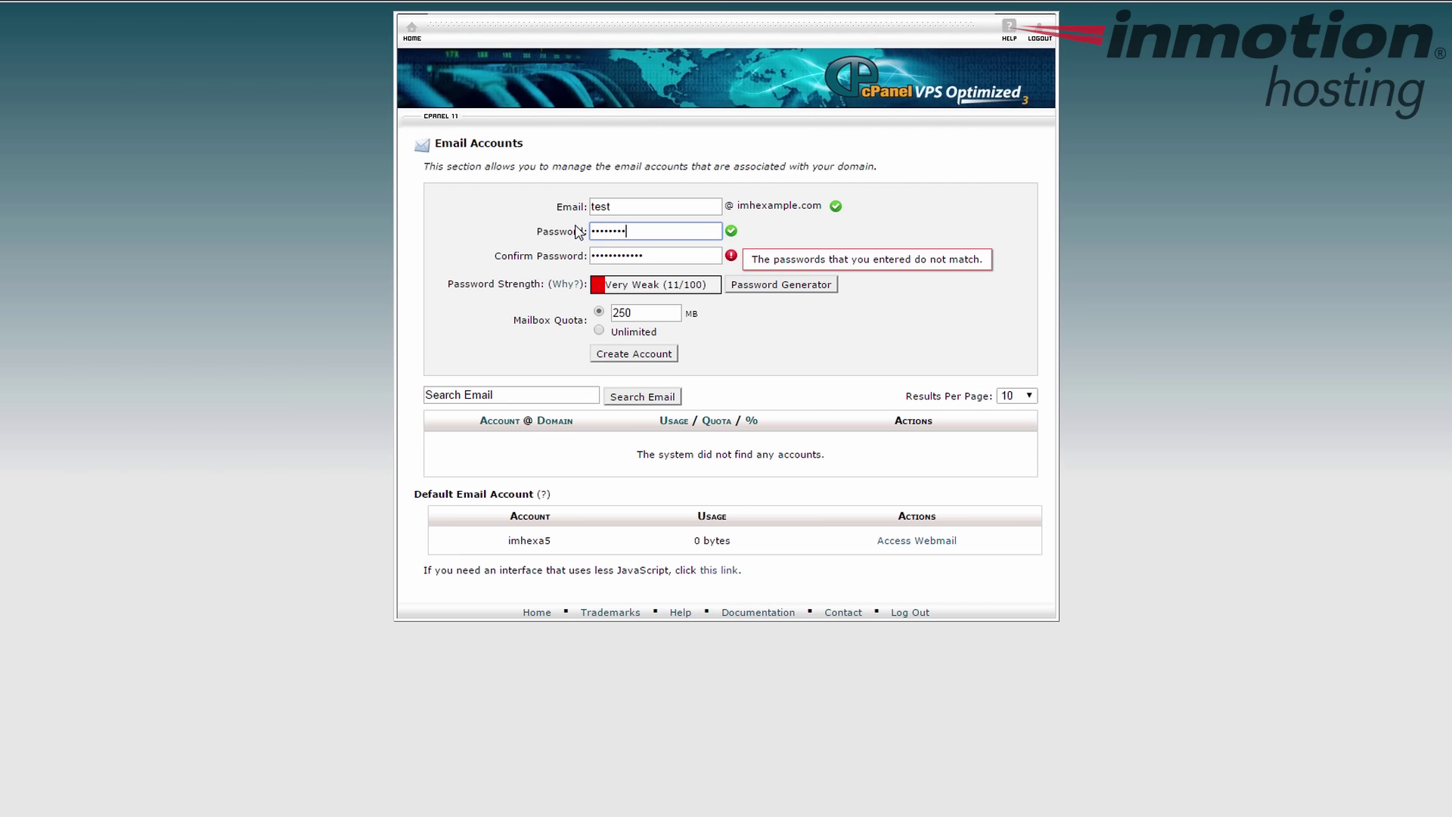
pyautogui.press('Tab')
pyautogui.write('abcd1234567')
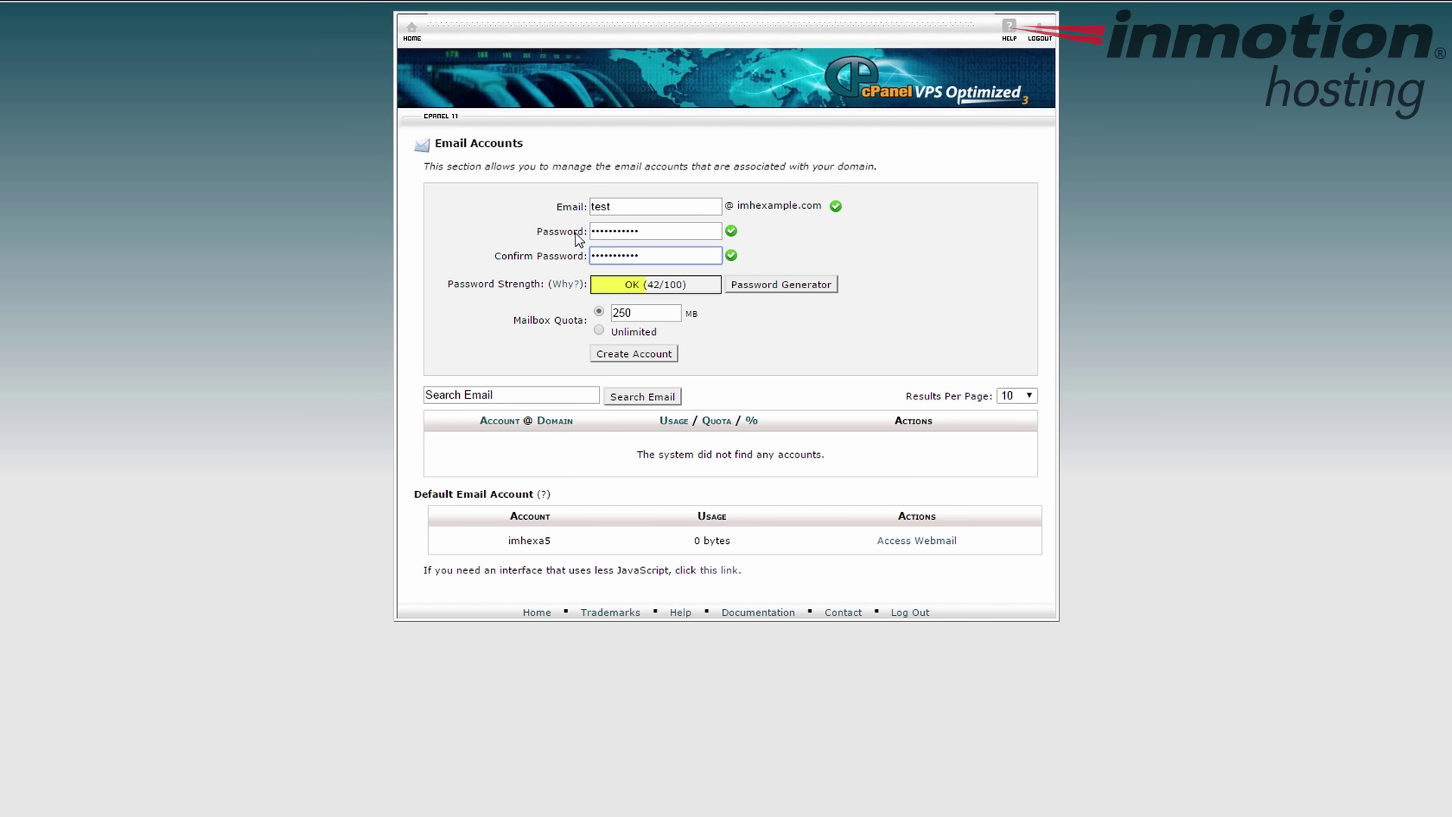
pyautogui.click(651, 314)
# - Replace the Mailbox Quota value with 250 MB
pyautogui.press('BackSpace')
pyautogui.press('BackSpace')
pyautogui.press('BackSpace')
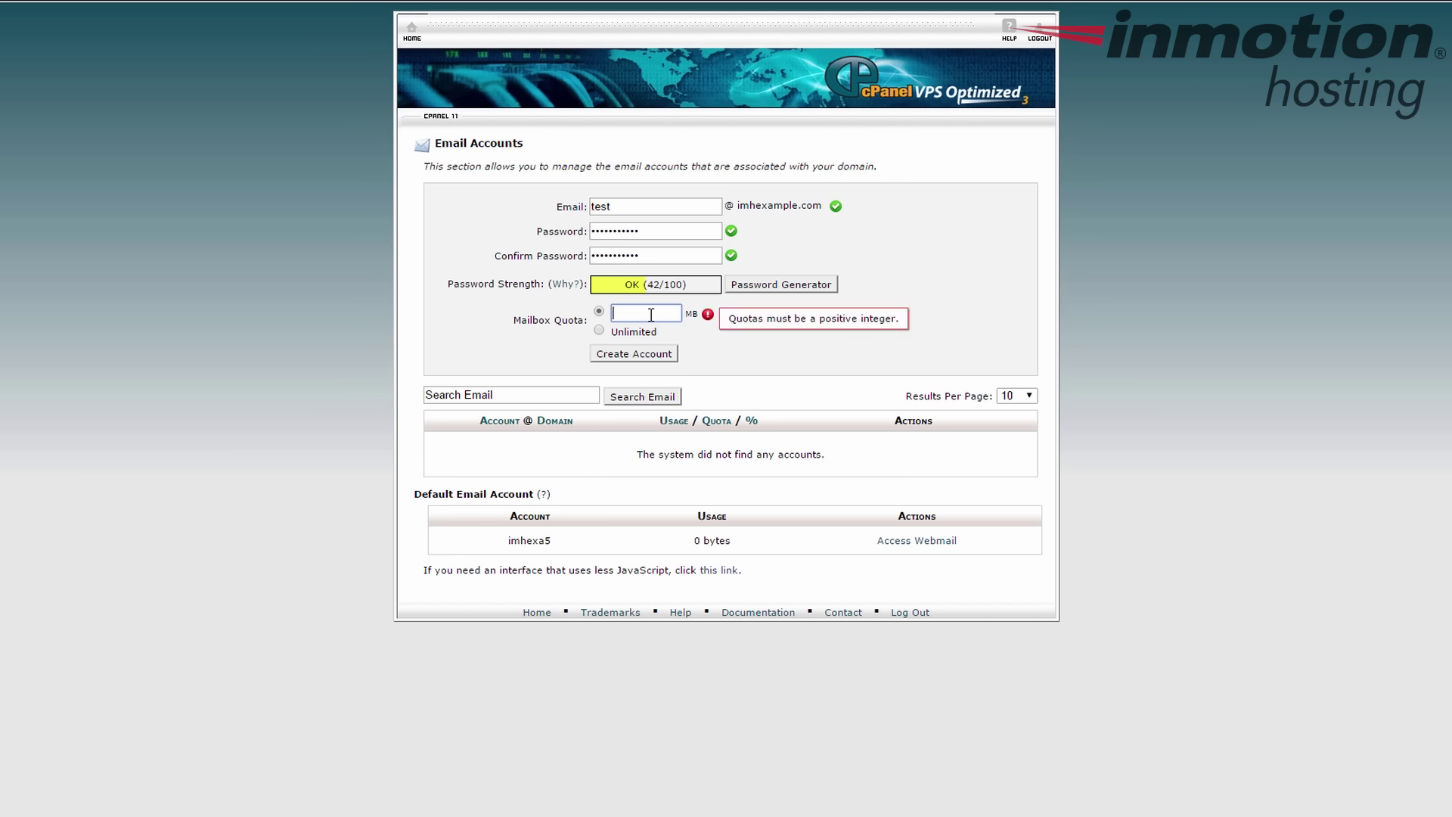
pyautogui.write('25')
pyautogui.press('BackSpace')
pyautogui.press('BackSpace')
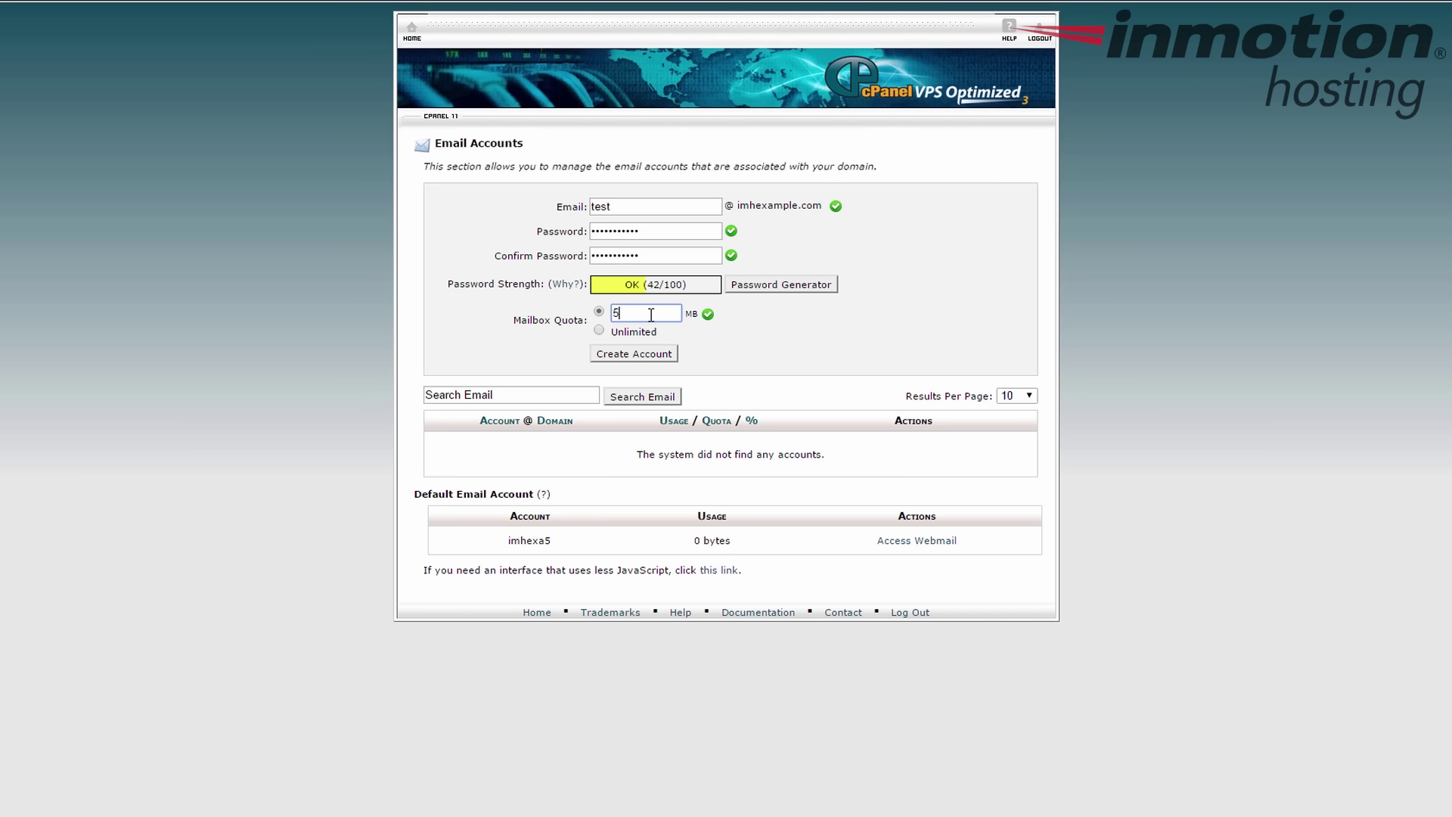
pyautogui.write('1000')
pyautogui.moveTo(652, 312); pyautogui.dragTo(604, 310)
pyautogui.write('250')
pyautogui.click(740, 339)
# - Create the test mailbox account and dismiss the Account Created notice
pyautogui.click(638, 357)
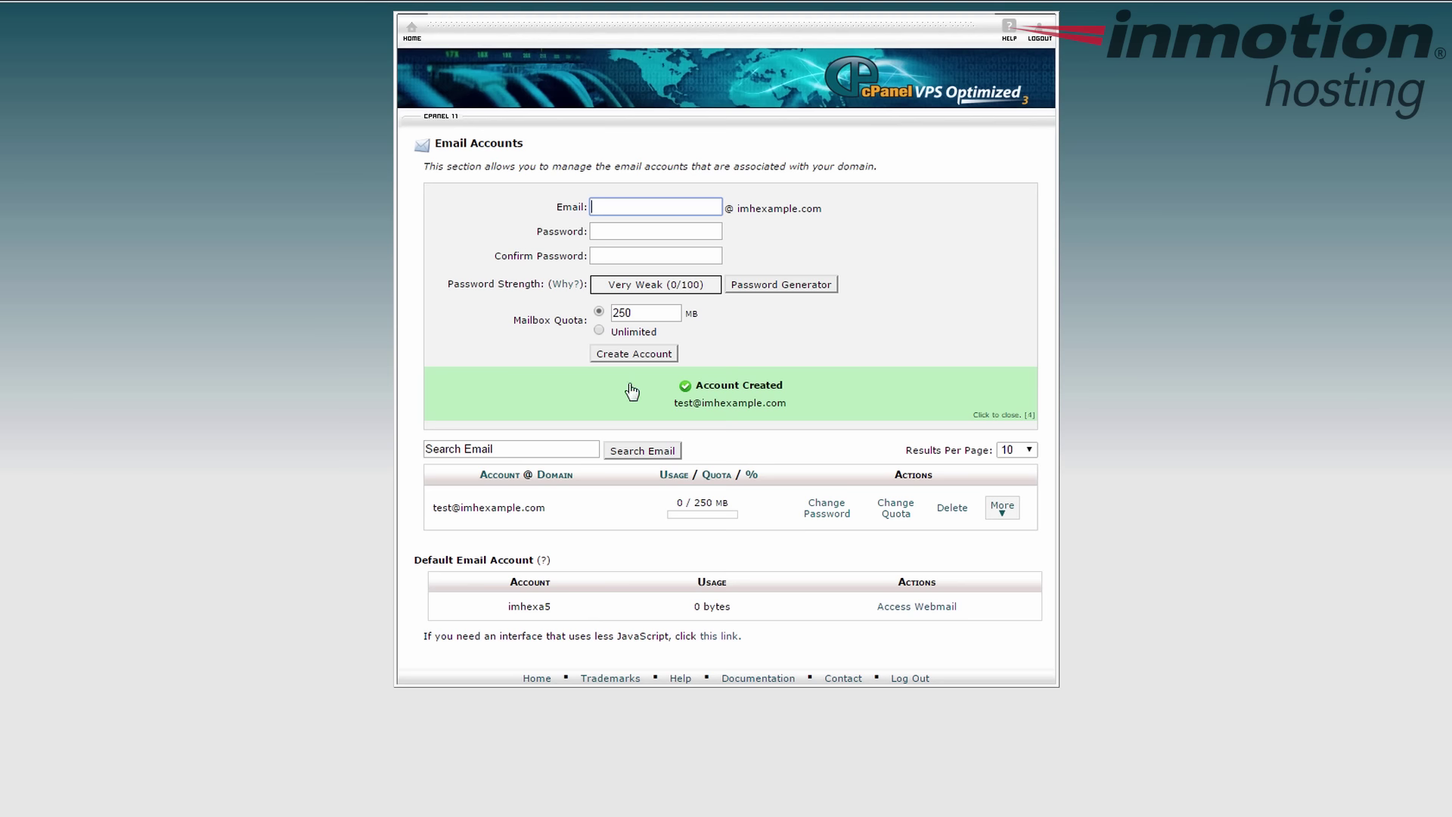
pyautogui.click(1001, 414)
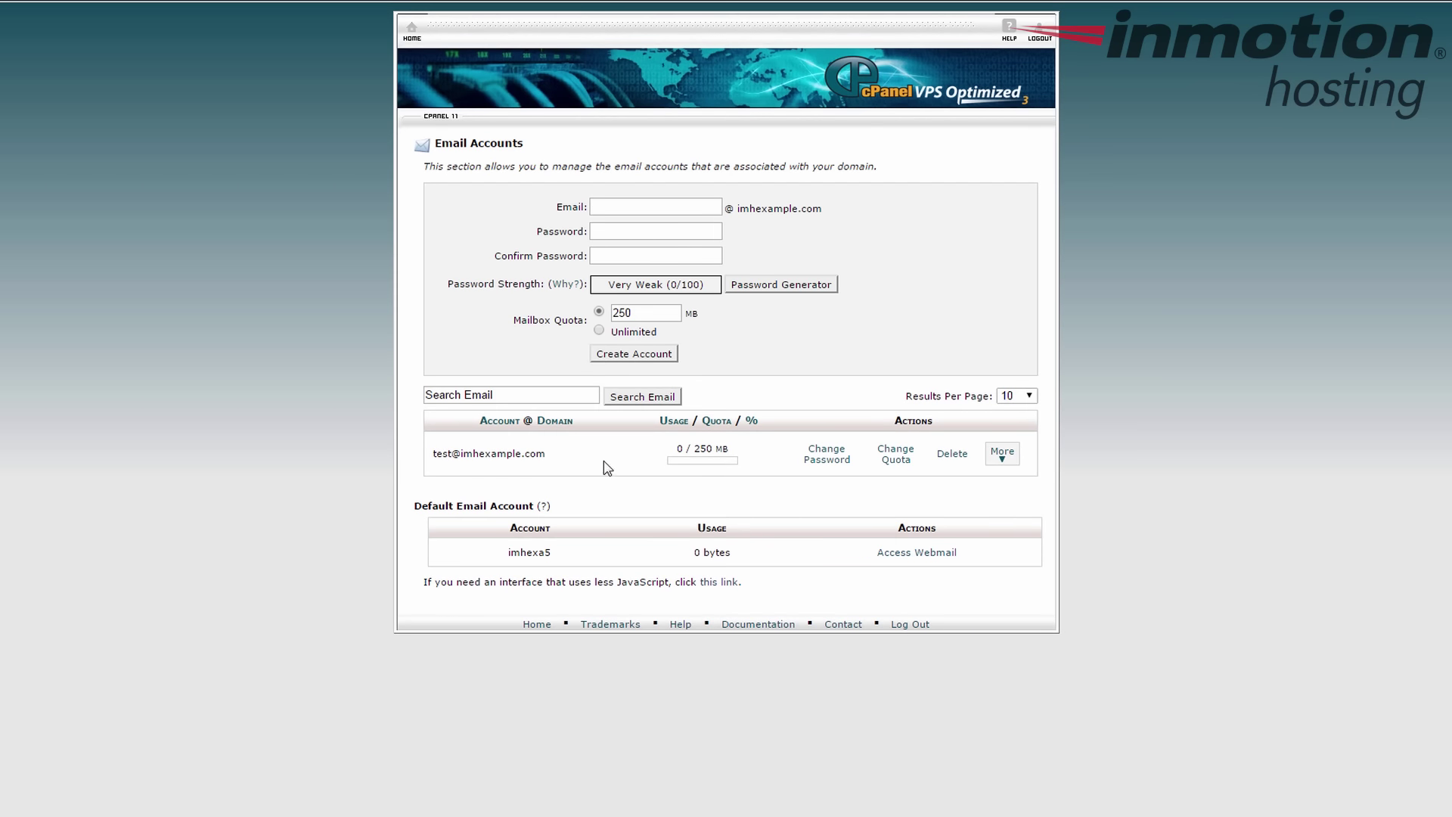
pyautogui.moveTo(546, 457); pyautogui.dragTo(425, 455)
pyautogui.click(558, 465)
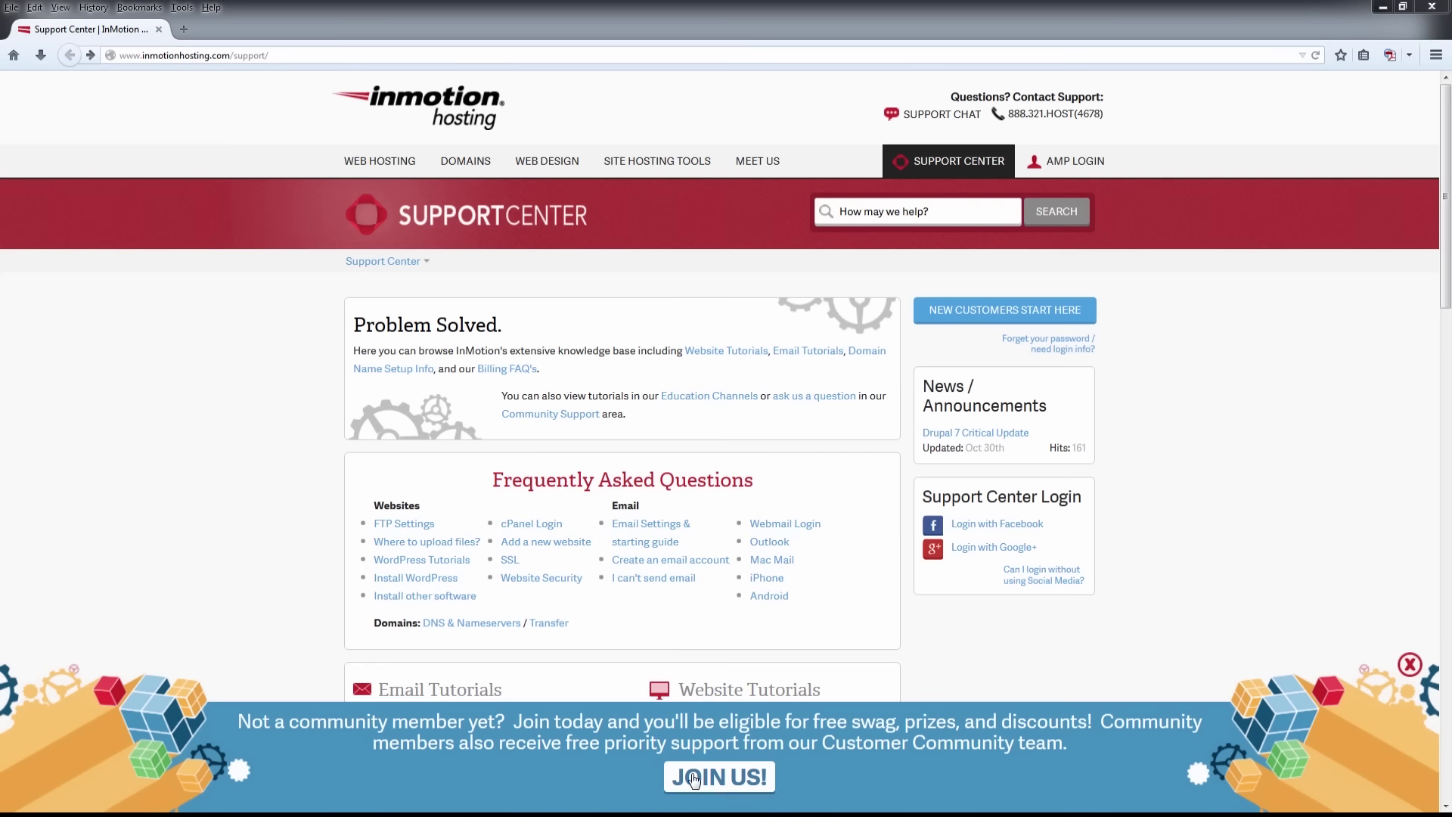
pyautogui.click(694, 779)
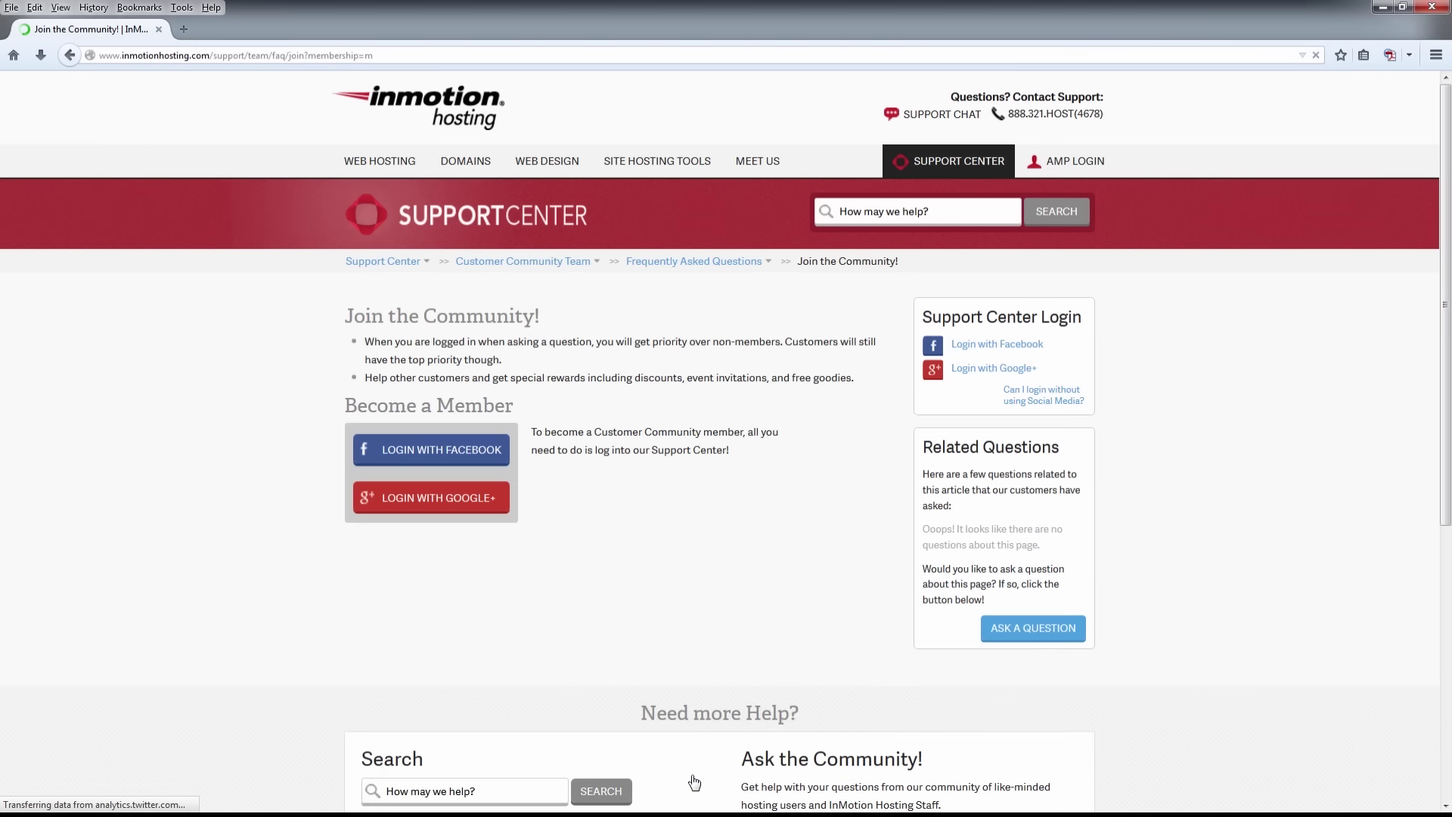